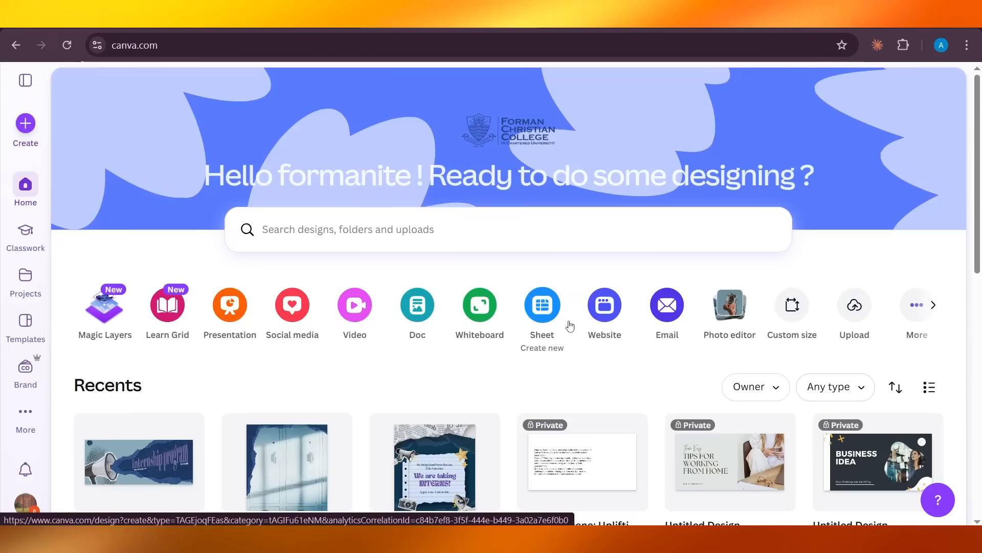
Search 'videos' among new design formats and create a 1920×1080 Landscape Video
{"action": "left_click", "coordinate": [26, 63]}
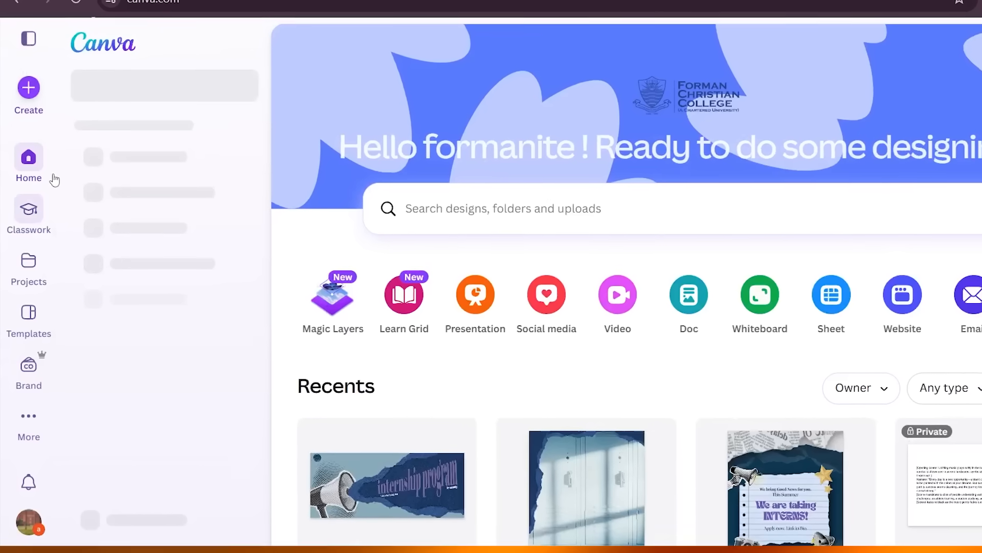
{"action": "left_click", "coordinate": [31, 70]}
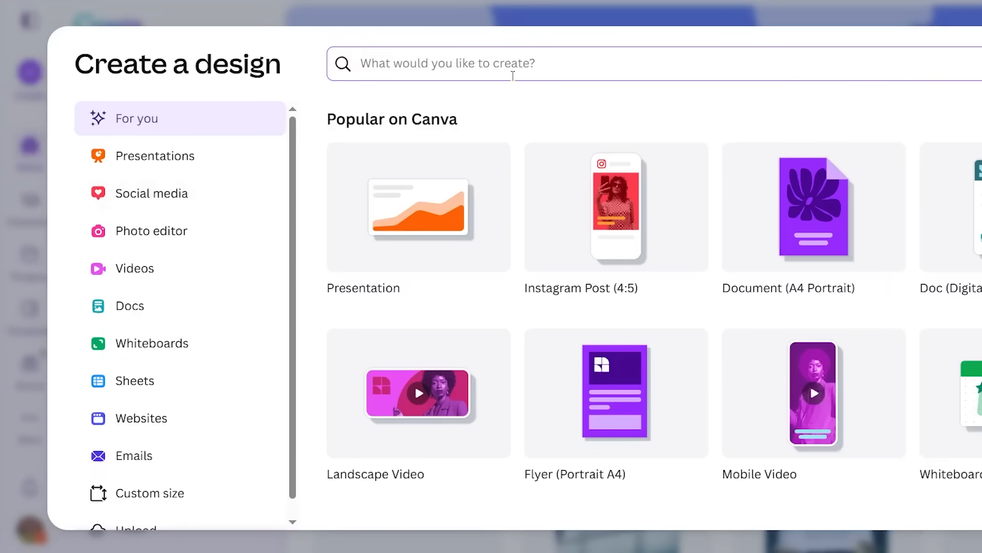
{"action": "type", "text": "vi"}
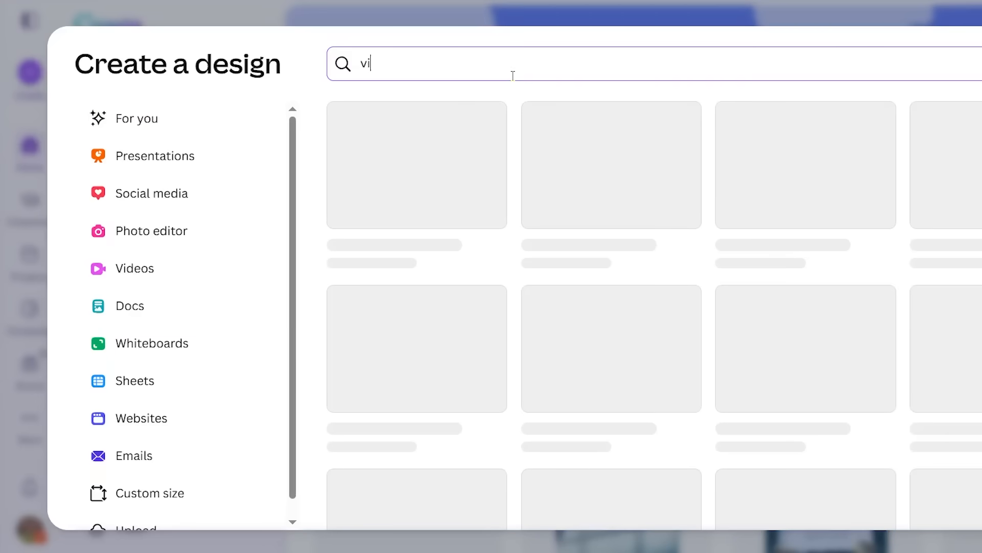
{"action": "type", "text": "deos"}
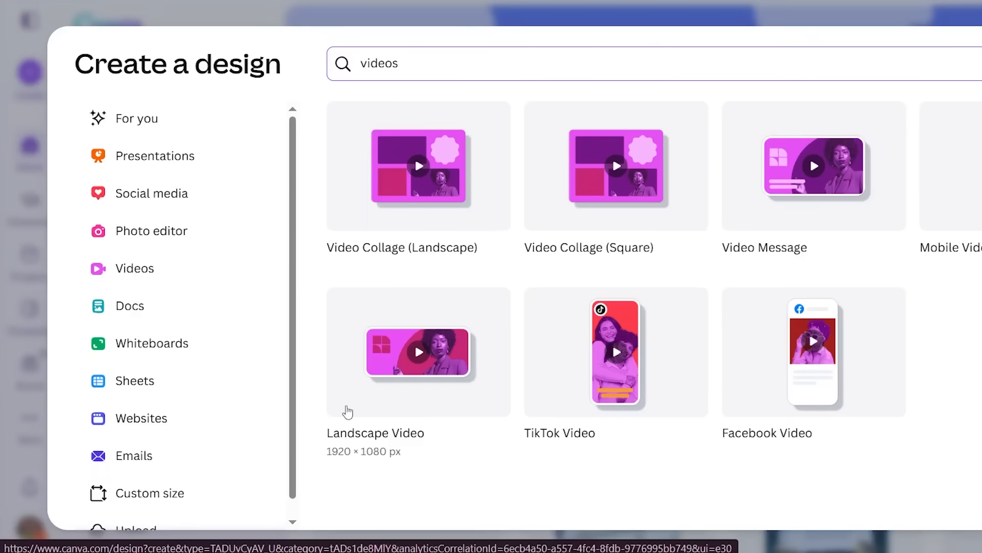
{"action": "left_click", "coordinate": [437, 344]}
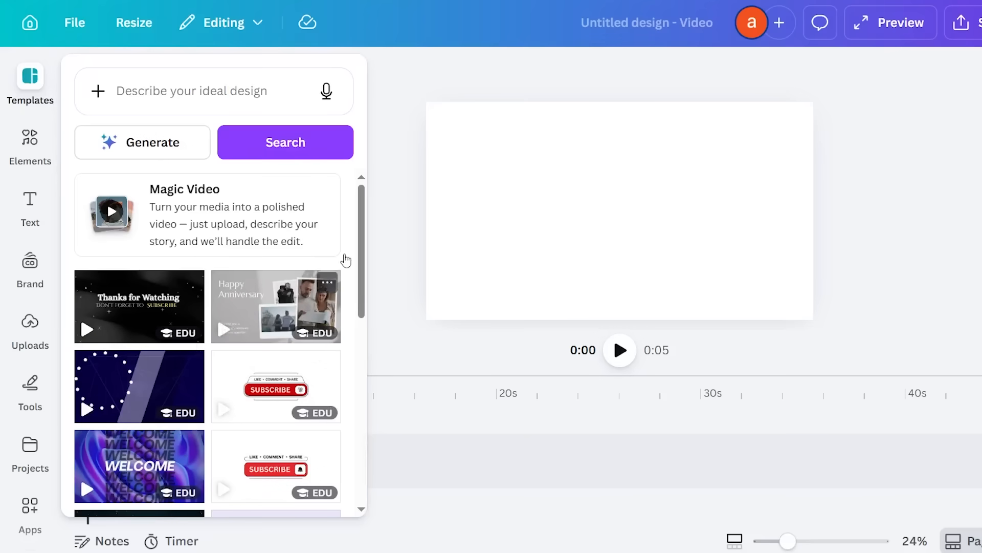
Scroll the template results and apply the Colorful Modern Technology YouTube Intro template
{"action": "left_click_drag", "start_coordinate": [362, 258], "coordinate": [362, 357]}
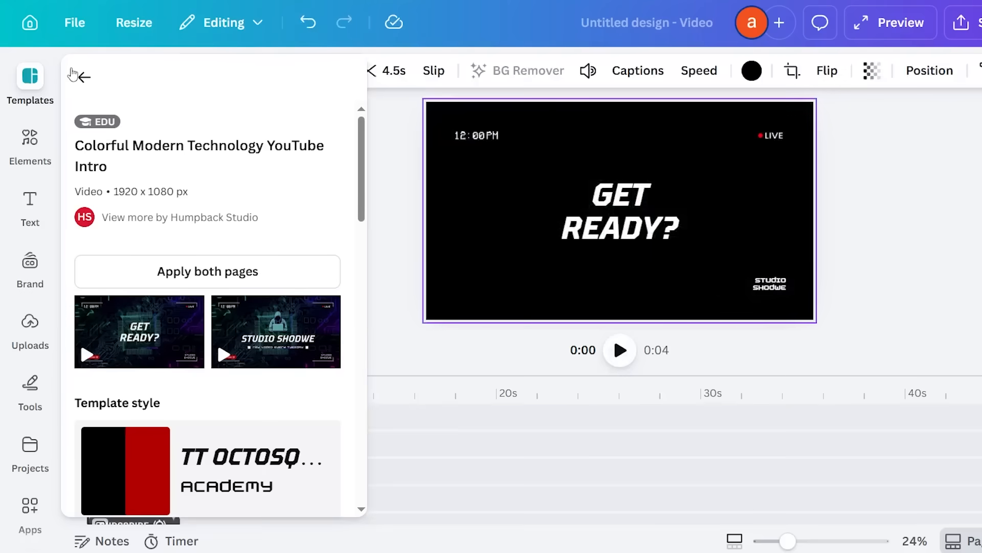
{"action": "left_click", "coordinate": [75, 75]}
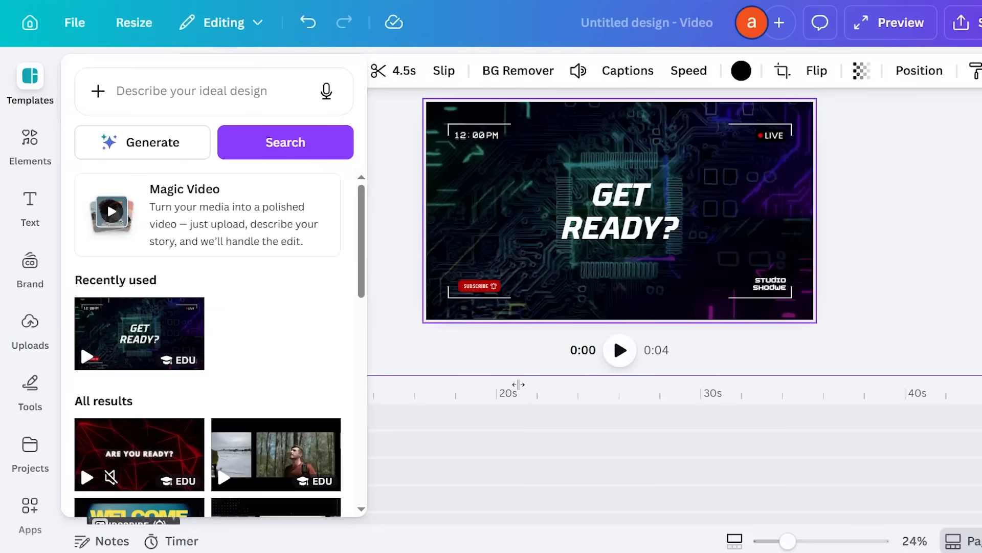
Close the template list, then select the 12:00 clock layer and the circuit-board background clip
{"action": "left_click", "coordinate": [512, 435]}
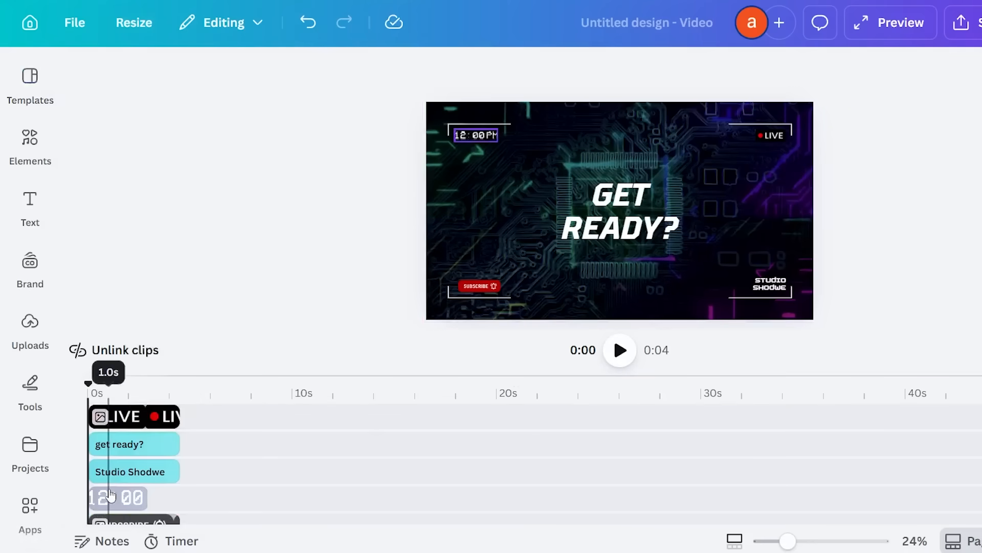
{"action": "left_click", "coordinate": [109, 497]}
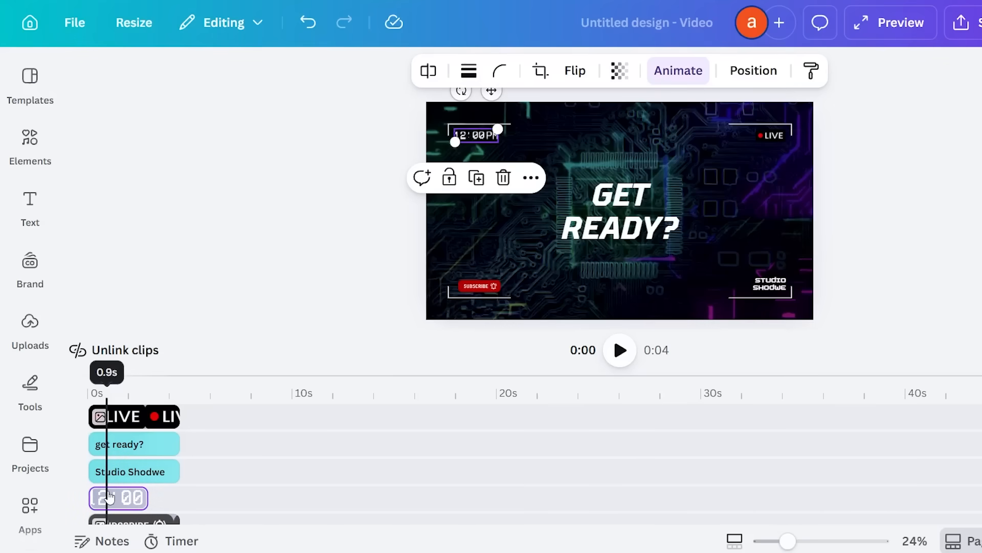
{"action": "left_click", "coordinate": [370, 123]}
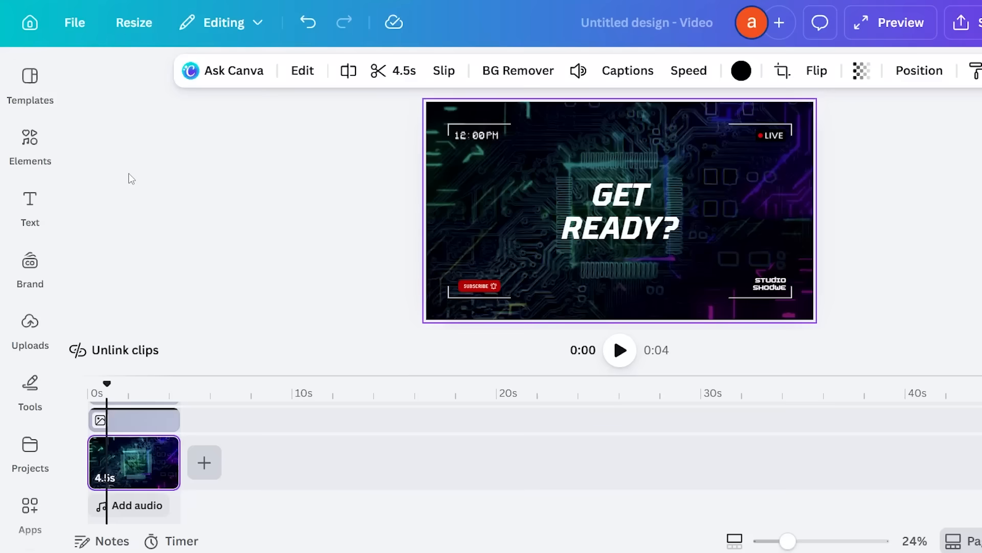
Open the Apps library and dock it beside the canvas
{"action": "left_click", "coordinate": [47, 520]}
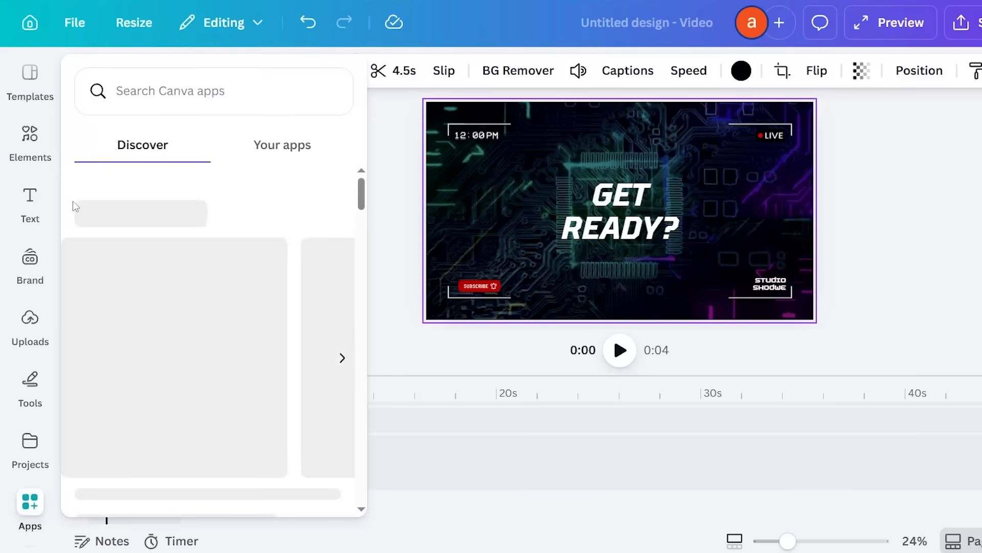
{"action": "mouse_move", "coordinate": [30, 519]}
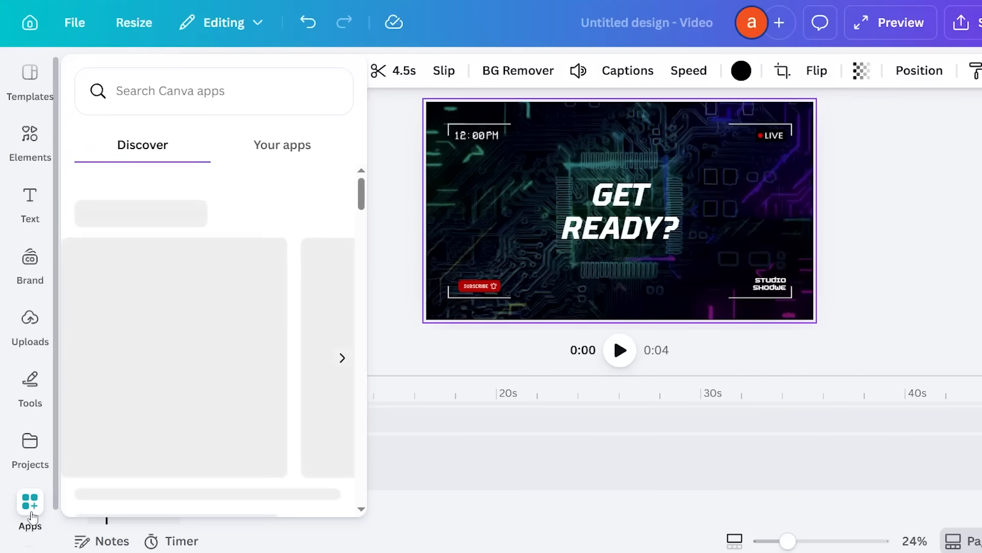
{"action": "left_click", "coordinate": [31, 519]}
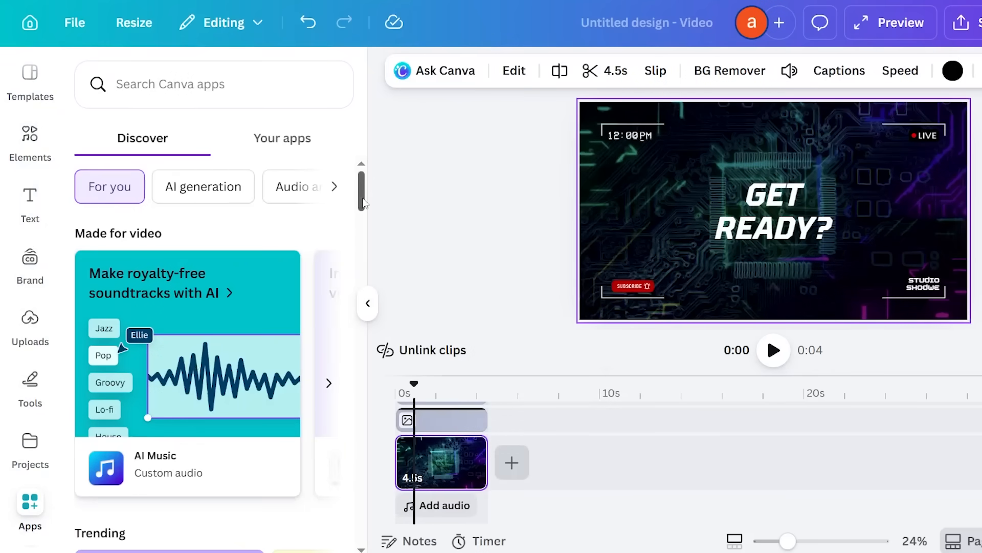
{"action": "scroll", "coordinate": [196, 363], "scroll_direction": "down", "scroll_amount": 6}
{"action": "scroll", "coordinate": [238, 274], "scroll_direction": "up", "scroll_amount": 4}
{"action": "scroll", "coordinate": [238, 274], "scroll_direction": "up", "scroll_amount": 3}
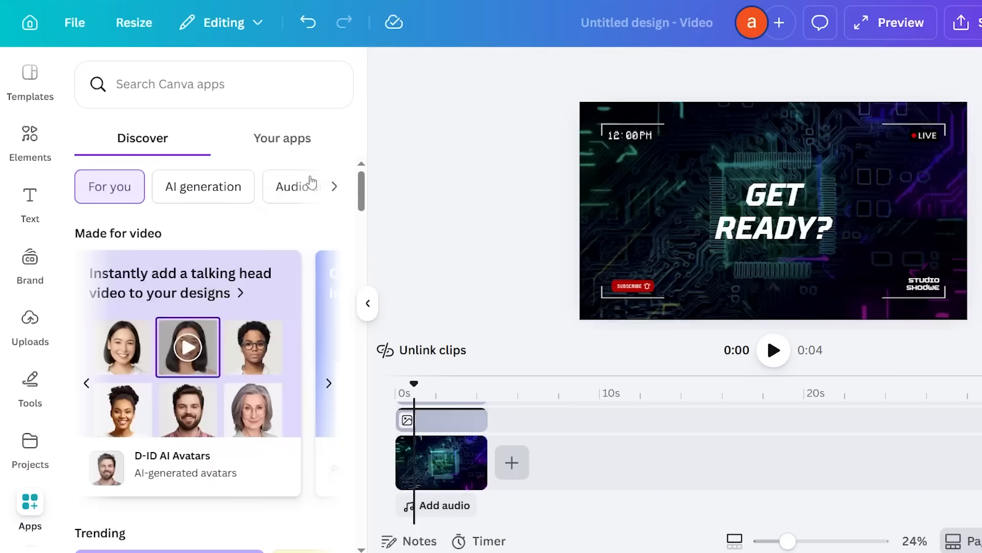
Filter to Audio and voiceover apps, browse the Music apps, and view AI Sound Effects details
{"action": "left_click", "coordinate": [304, 188]}
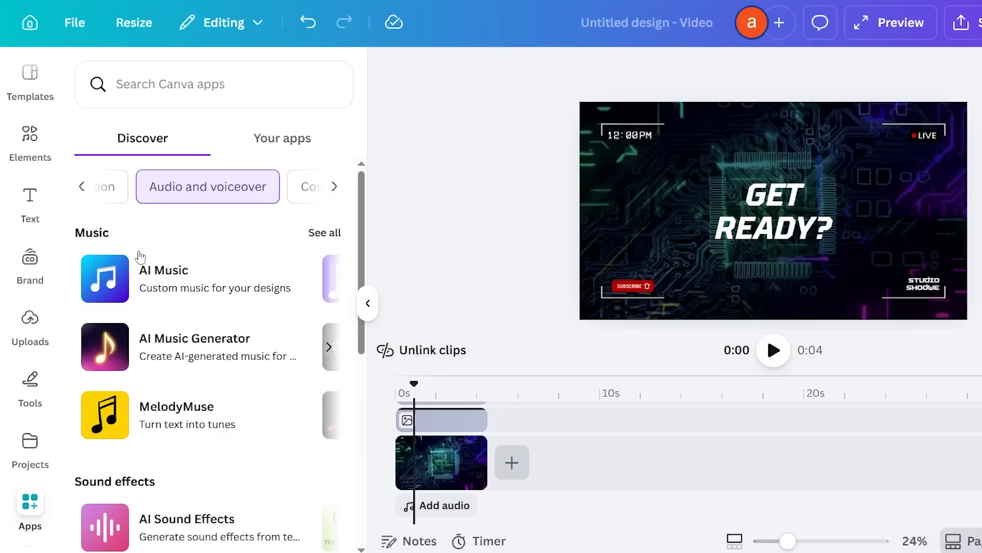
{"action": "left_click", "coordinate": [329, 347]}
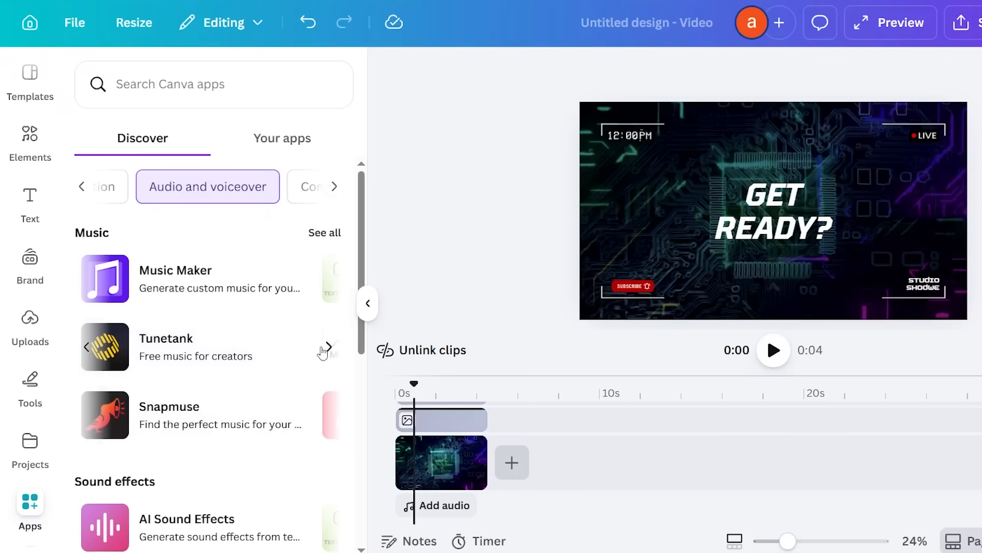
{"action": "left_click_drag", "start_coordinate": [365, 346], "coordinate": [367, 465]}
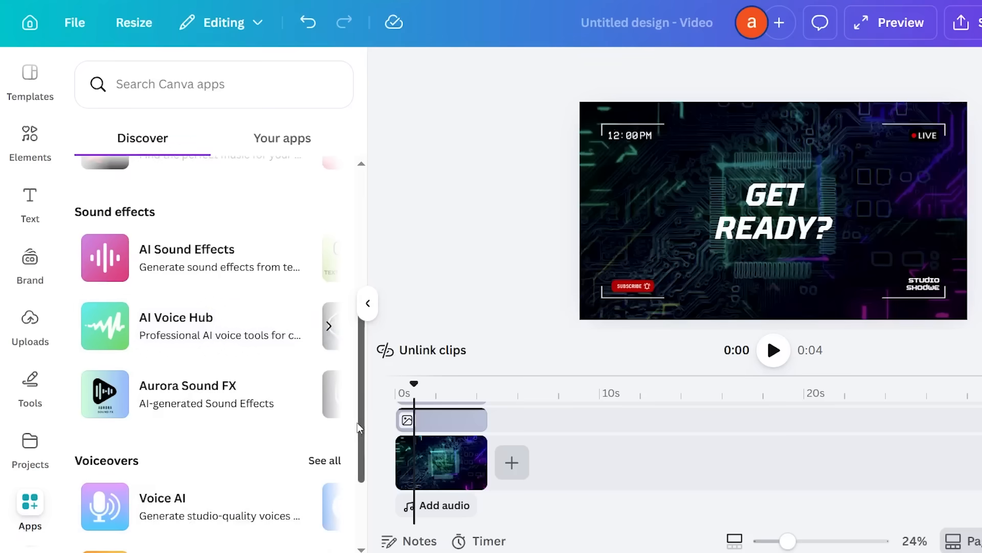
{"action": "scroll", "coordinate": [266, 484], "scroll_direction": "down", "scroll_amount": 3}
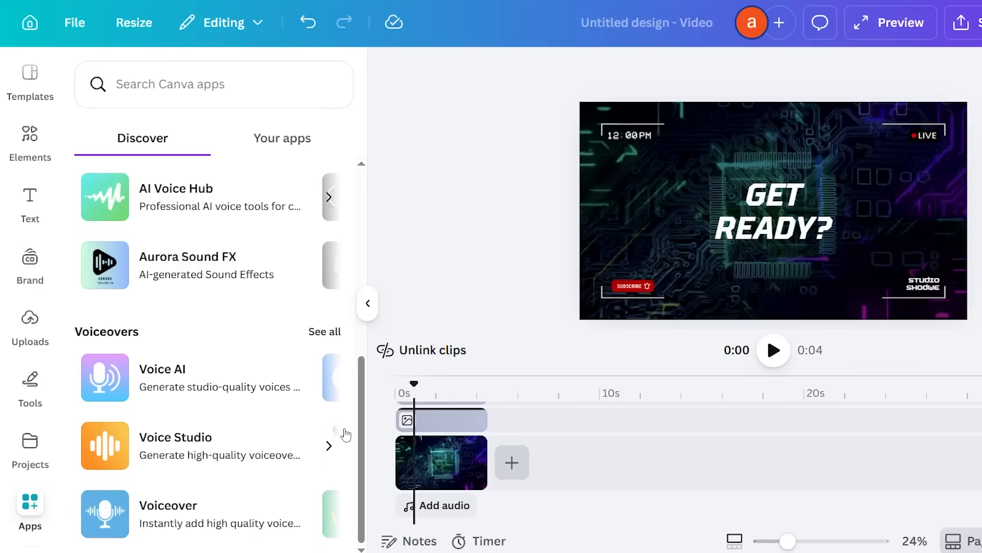
{"action": "scroll", "coordinate": [368, 368], "scroll_direction": "up", "scroll_amount": 2}
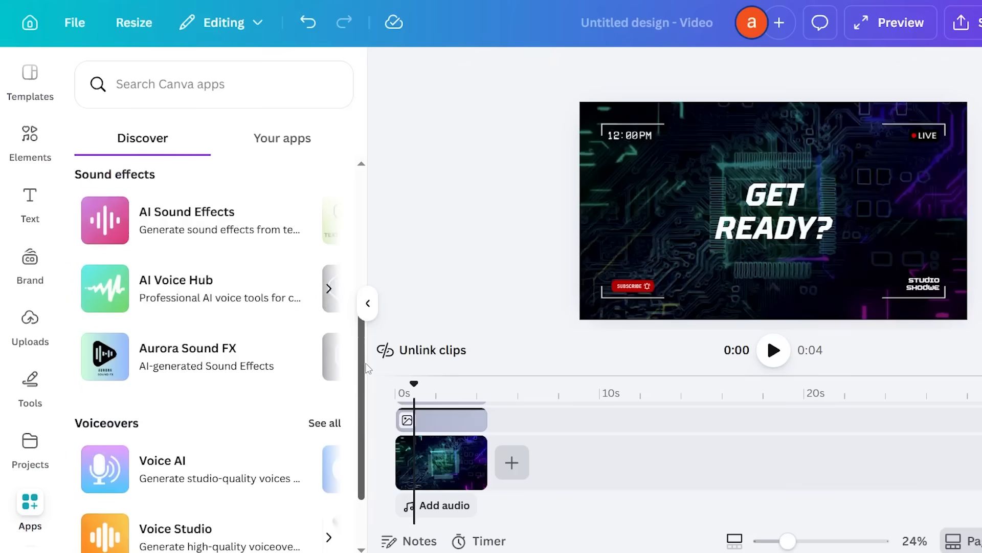
{"action": "left_click_drag", "start_coordinate": [366, 364], "coordinate": [366, 365]}
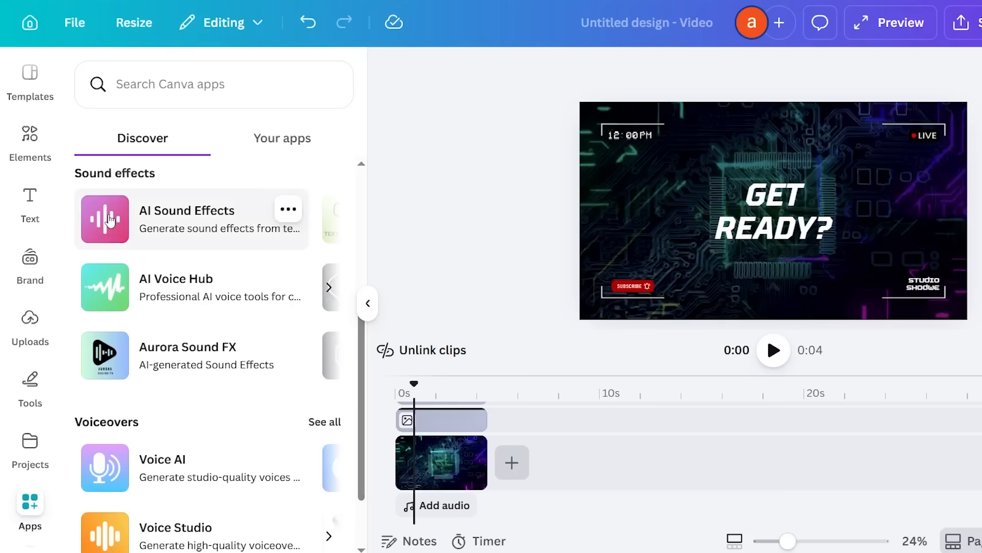
{"action": "left_click", "coordinate": [251, 223]}
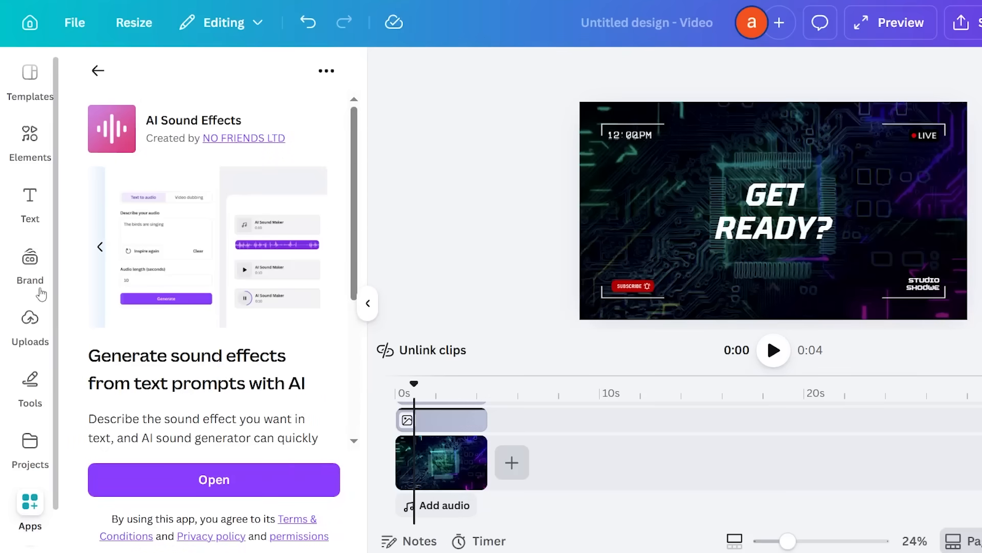
Return to the audio apps list and launch the AI Music app from its details page
{"action": "left_click", "coordinate": [98, 72]}
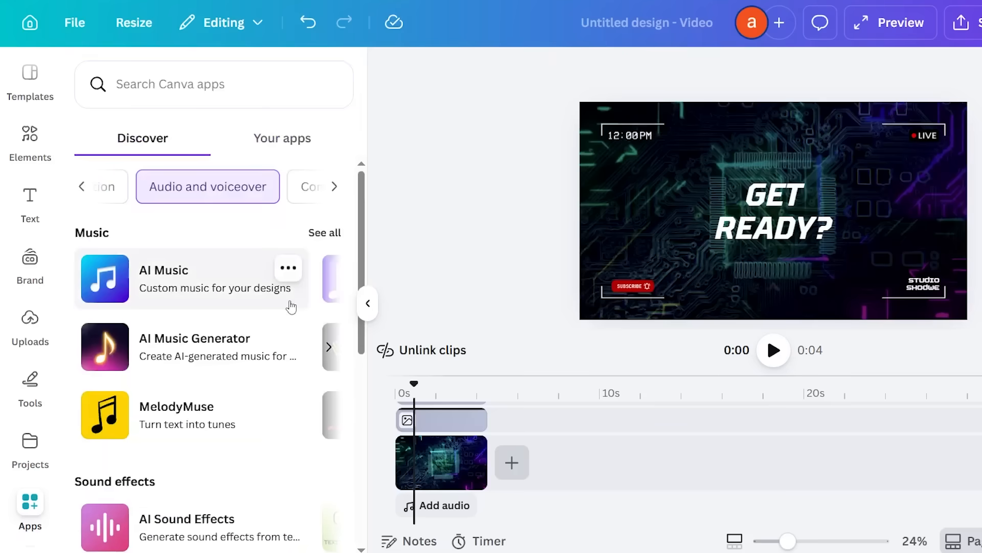
{"action": "left_click", "coordinate": [266, 300]}
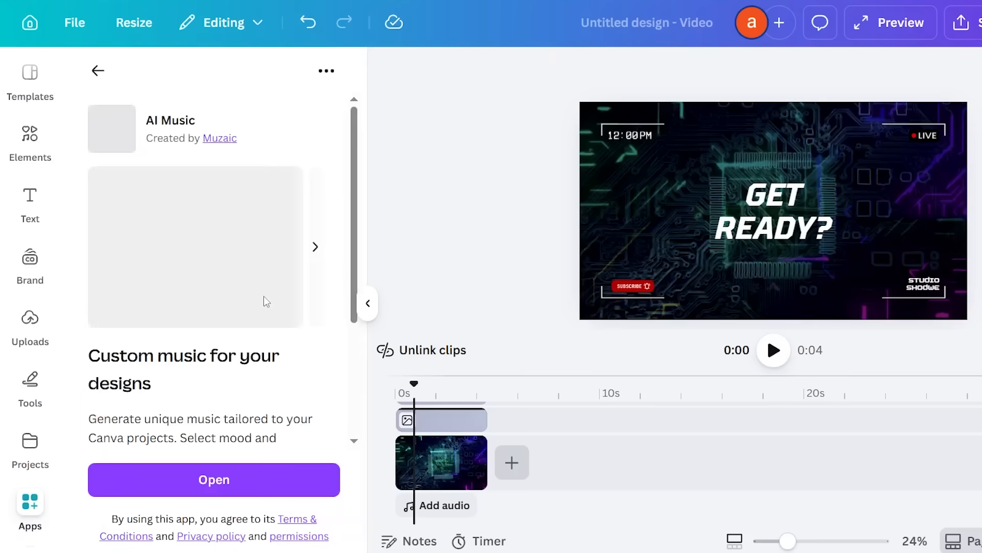
{"action": "left_click", "coordinate": [259, 484]}
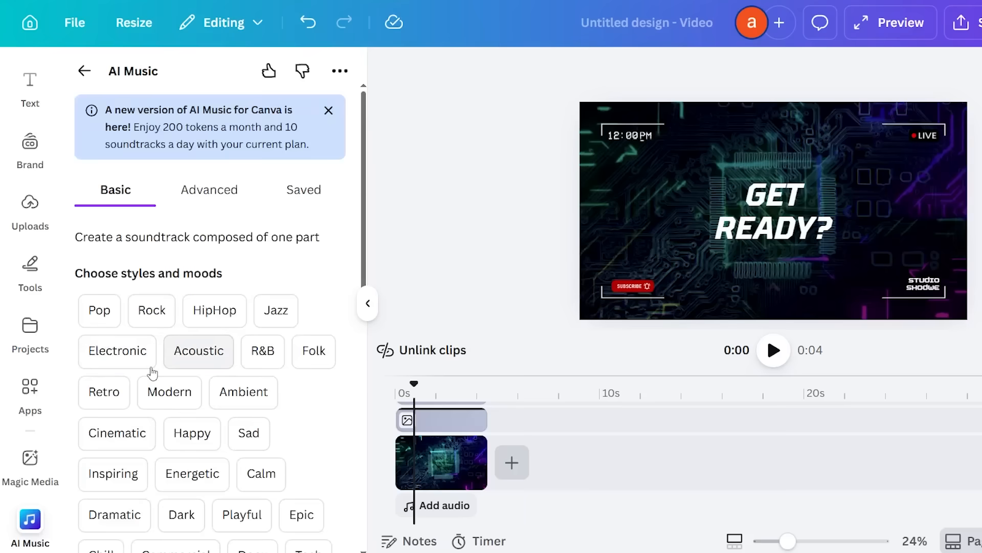
Pick a music style for the AI soundtrack, then preview the frame near the intro's end
{"action": "left_click", "coordinate": [146, 353]}
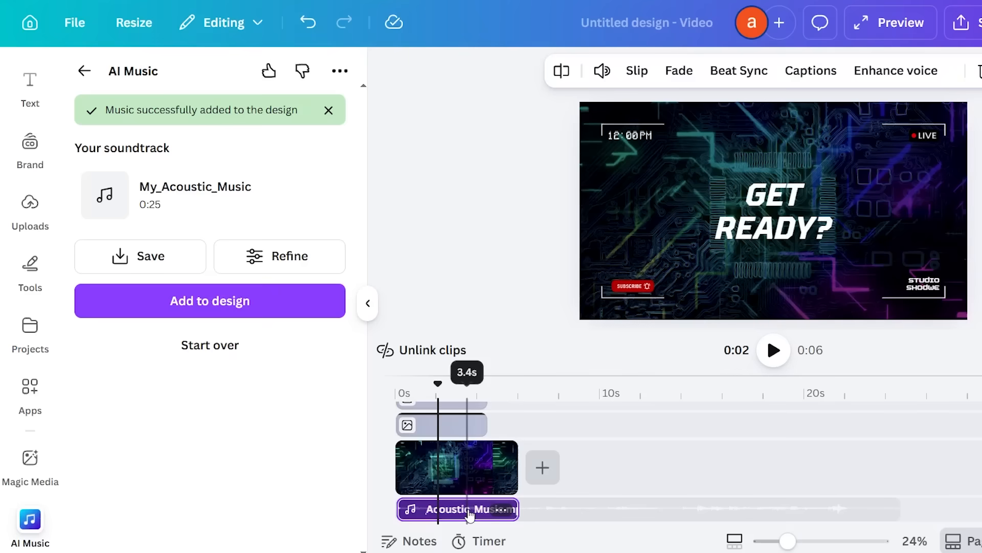
{"action": "left_click", "coordinate": [515, 510]}
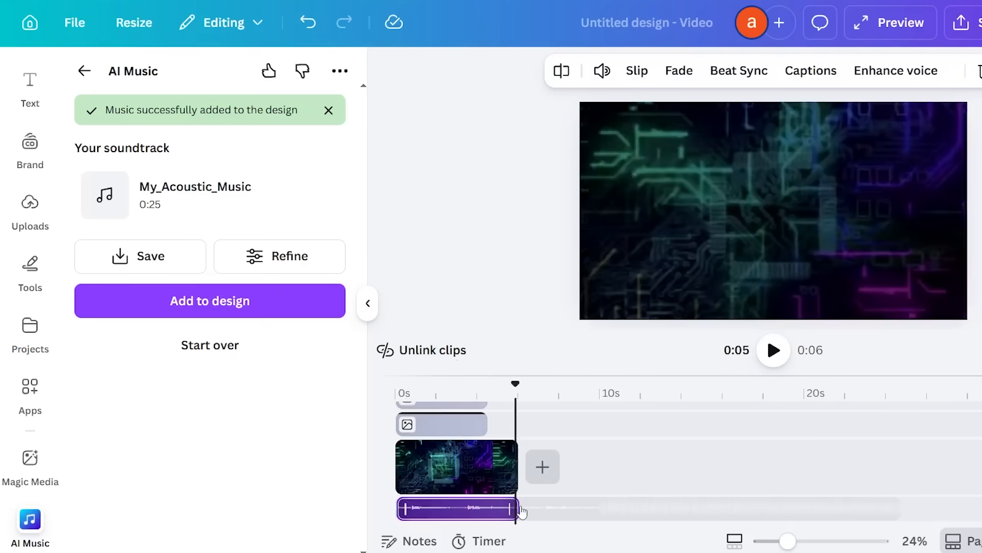
Preview the video's very end, then move playback back to 4.4 seconds
{"action": "left_click", "coordinate": [521, 510]}
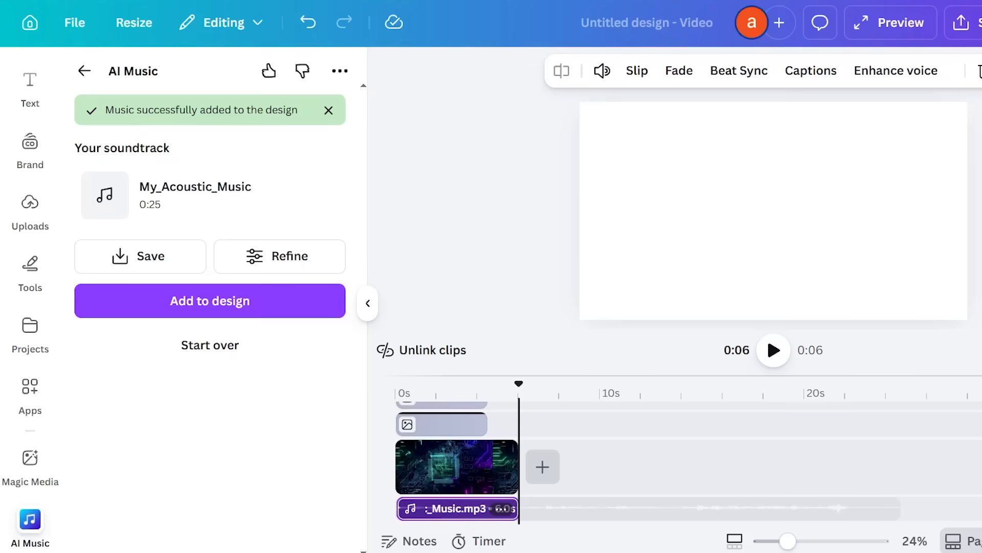
{"action": "left_click", "coordinate": [490, 519]}
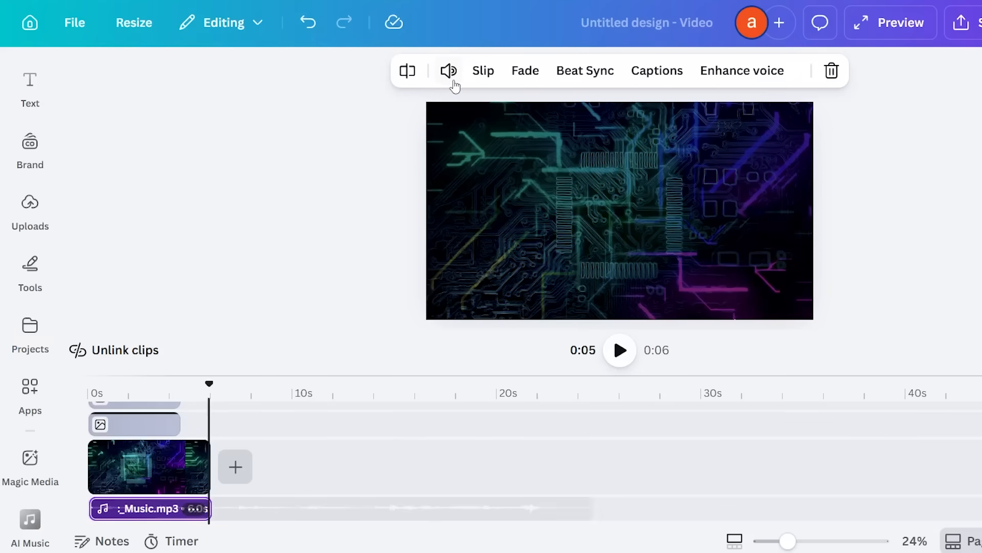
Lower the music clip's volume to 30, then jump back to about 2 seconds
{"action": "left_click", "coordinate": [450, 72]}
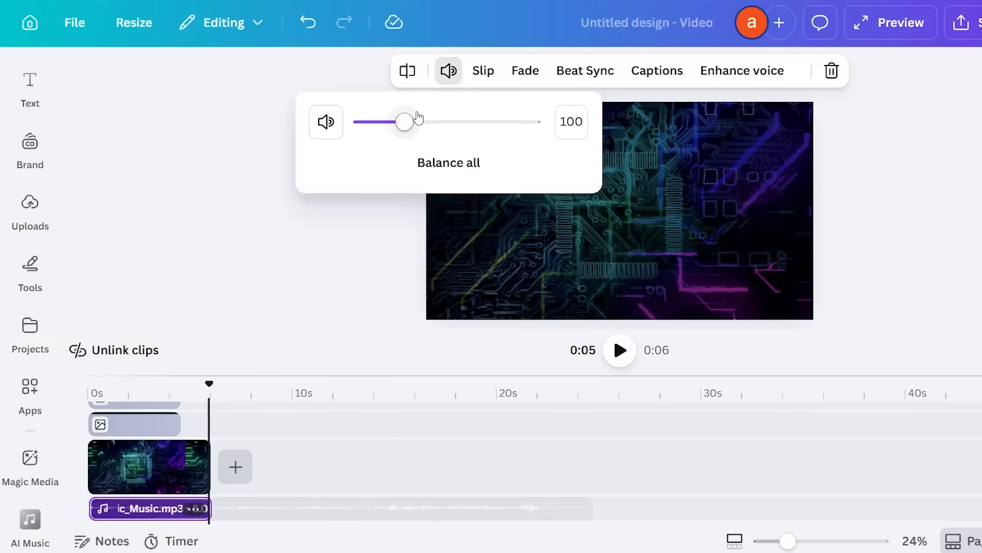
{"action": "left_click_drag", "start_coordinate": [419, 117], "coordinate": [406, 153]}
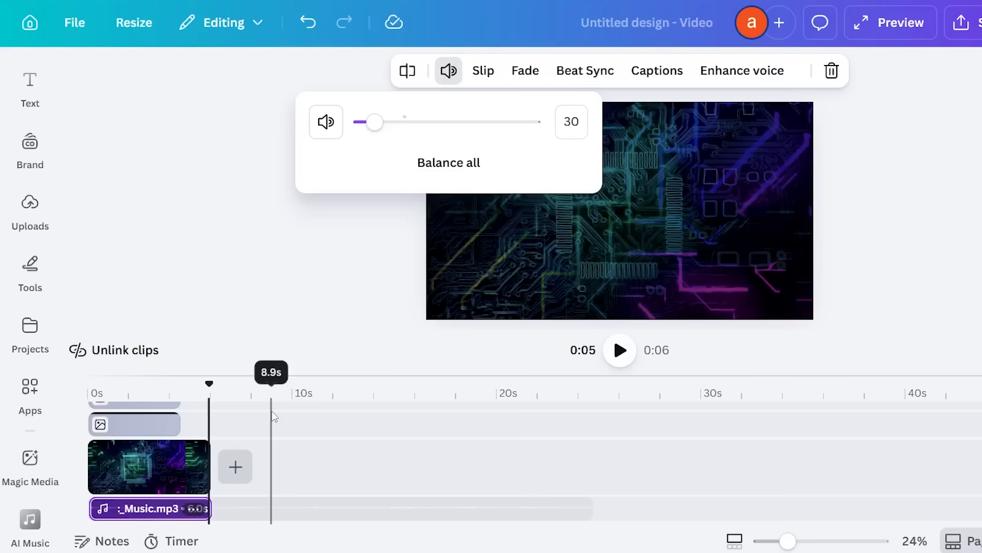
{"action": "left_click", "coordinate": [138, 412]}
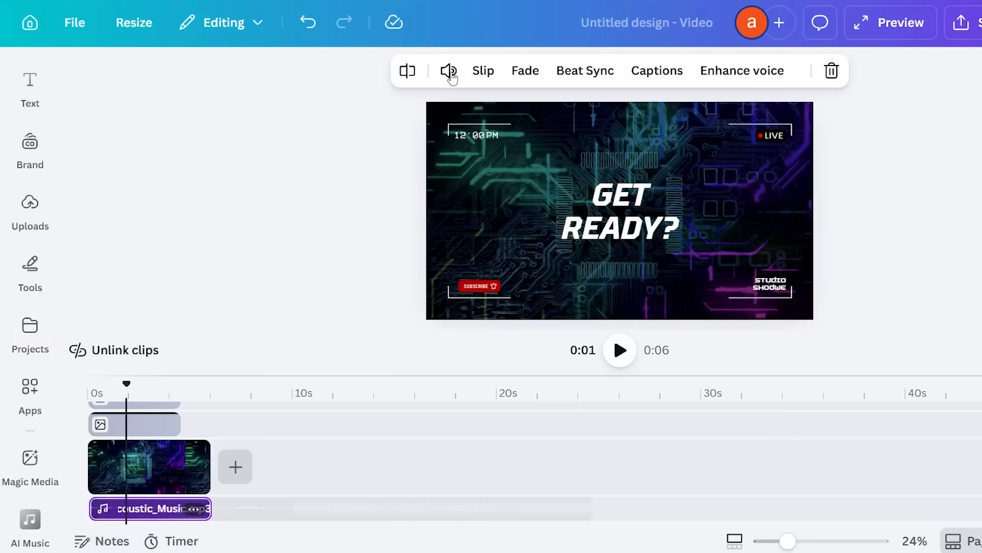
Raise the music volume back to 100 and balance the volume across all media
{"action": "left_click", "coordinate": [449, 71]}
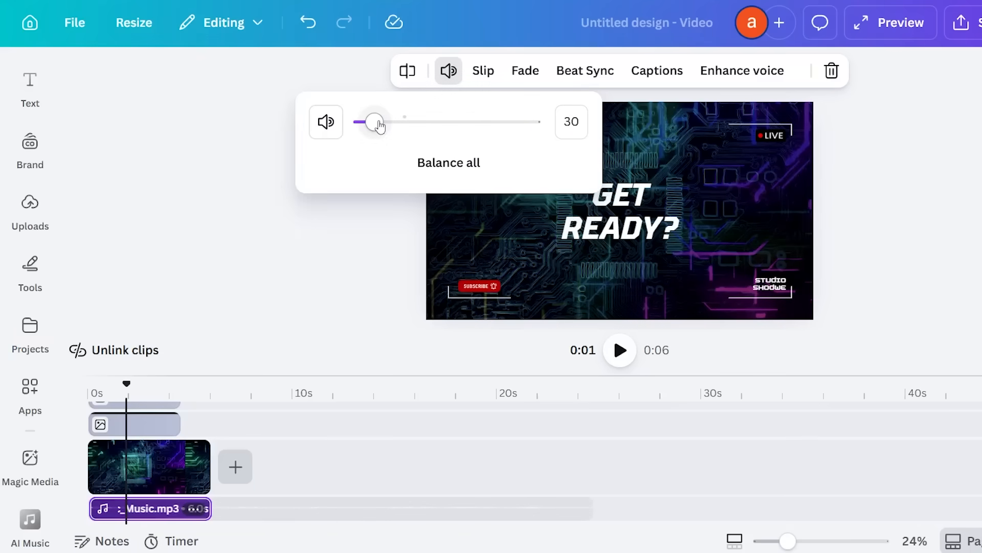
{"action": "left_click_drag", "start_coordinate": [379, 126], "coordinate": [404, 123]}
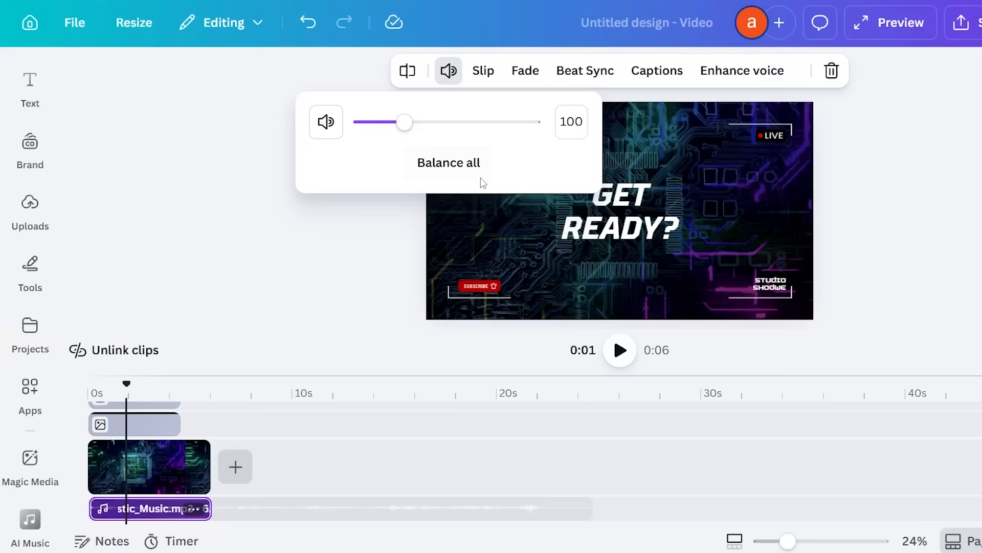
{"action": "left_click", "coordinate": [425, 166]}
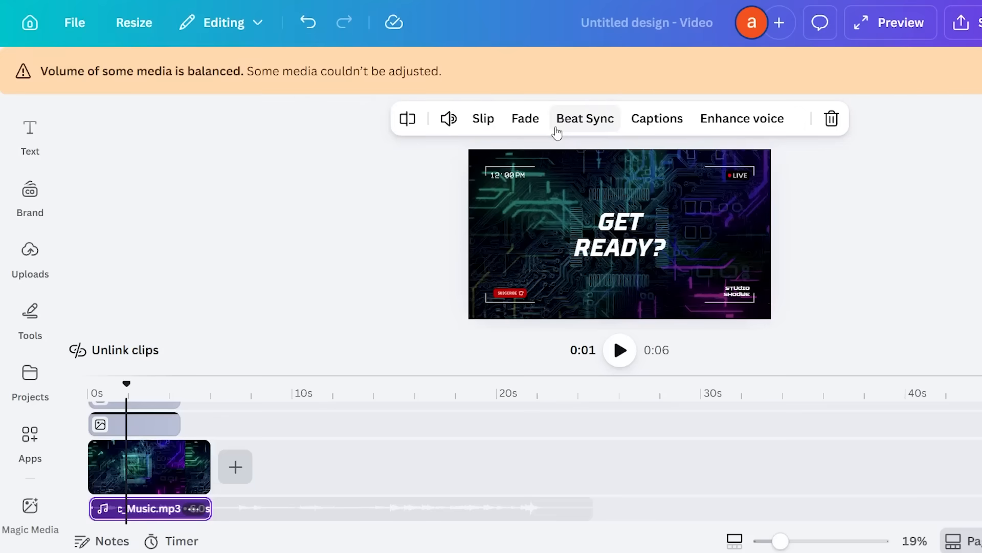
Give the music a 0.1s fade-in and 0.6s fade-out, then sync the pages to its beats
{"action": "left_click", "coordinate": [525, 119]}
{"action": "left_click_drag", "start_coordinate": [398, 188], "coordinate": [403, 185]}
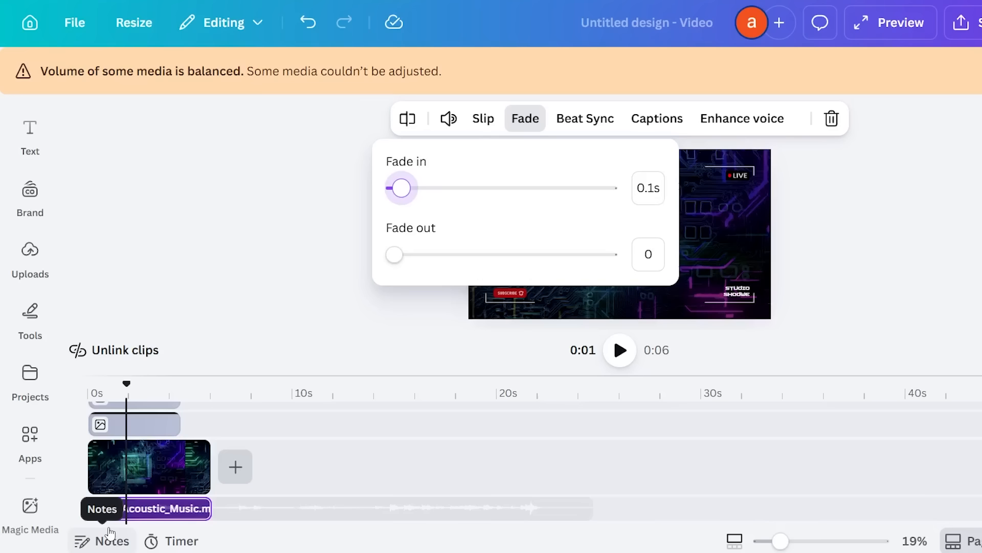
{"action": "left_click", "coordinate": [394, 254]}
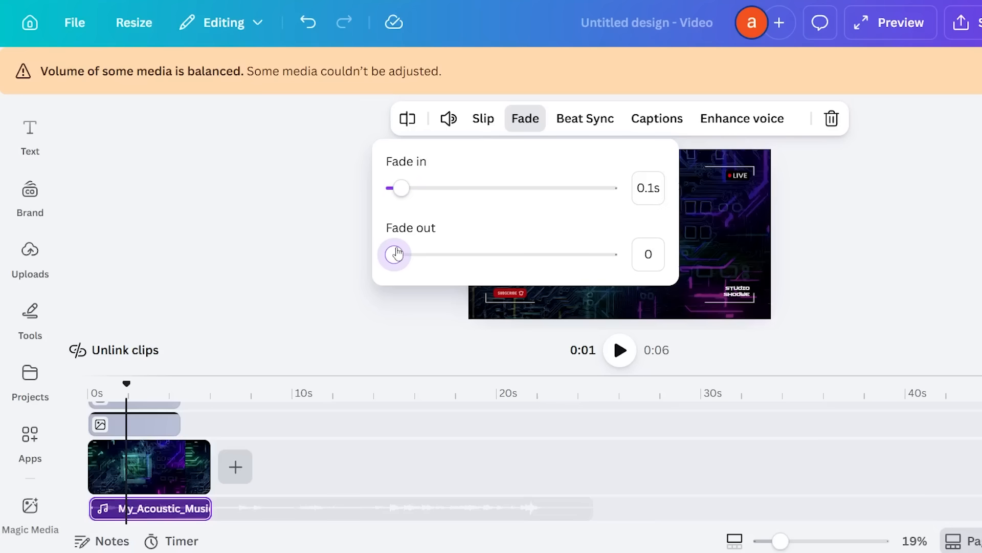
{"action": "left_click_drag", "start_coordinate": [397, 253], "coordinate": [429, 254]}
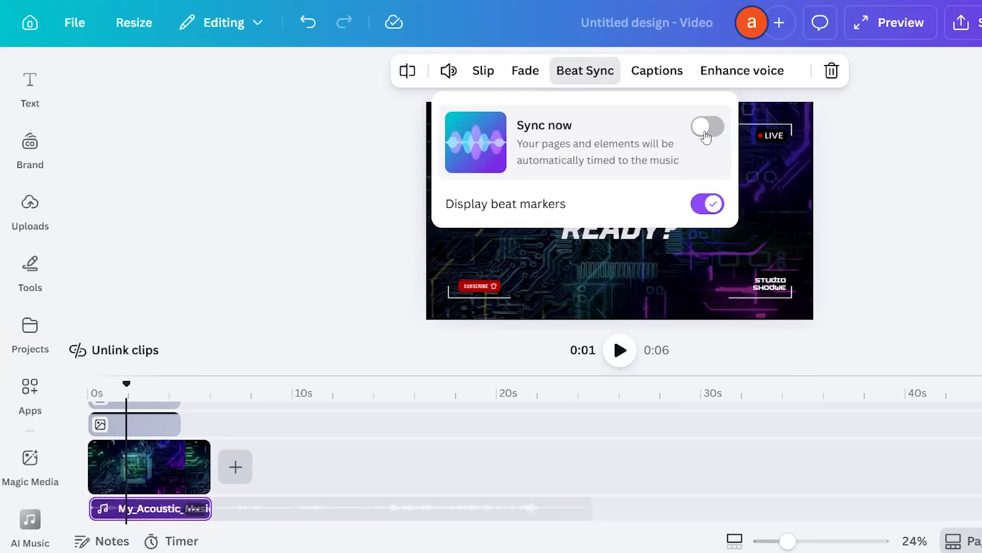
{"action": "left_click", "coordinate": [708, 127]}
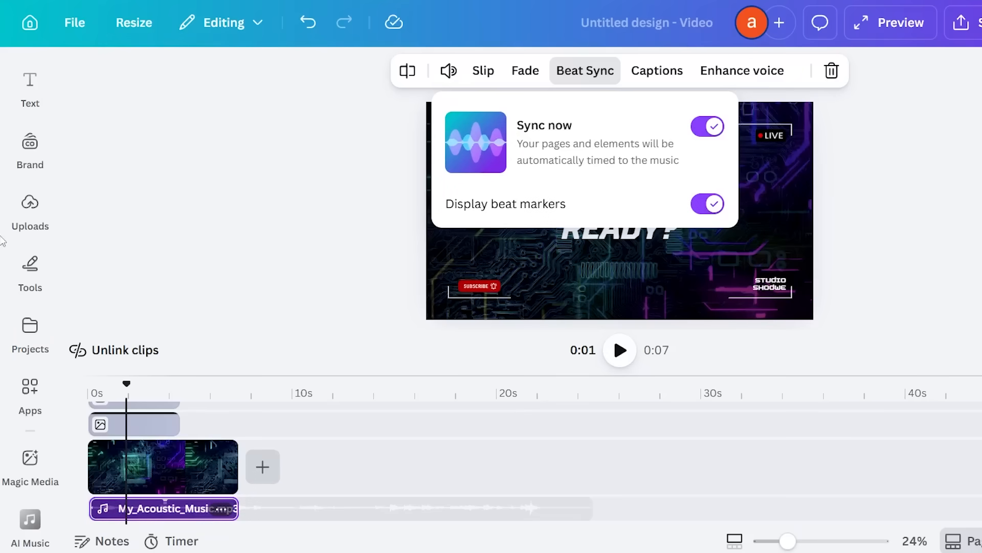
Go from Apps through Tools to the Uploads library of previously uploaded images
{"action": "left_click", "coordinate": [25, 409]}
{"action": "left_click", "coordinate": [29, 269]}
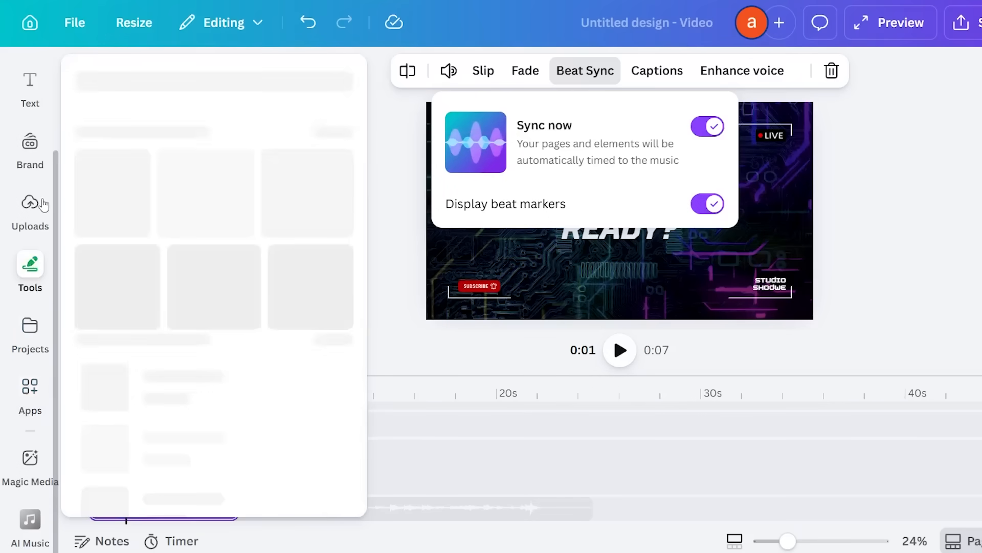
{"action": "left_click", "coordinate": [43, 205]}
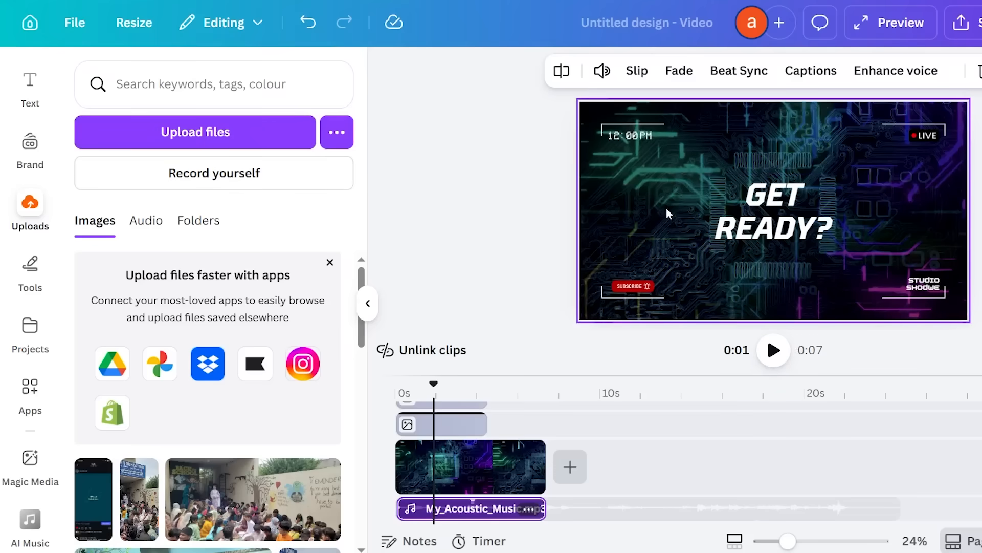
Deselect the music clip and scroll the Apps list through the music, sound-effect and voiceover apps
{"action": "left_click", "coordinate": [438, 151]}
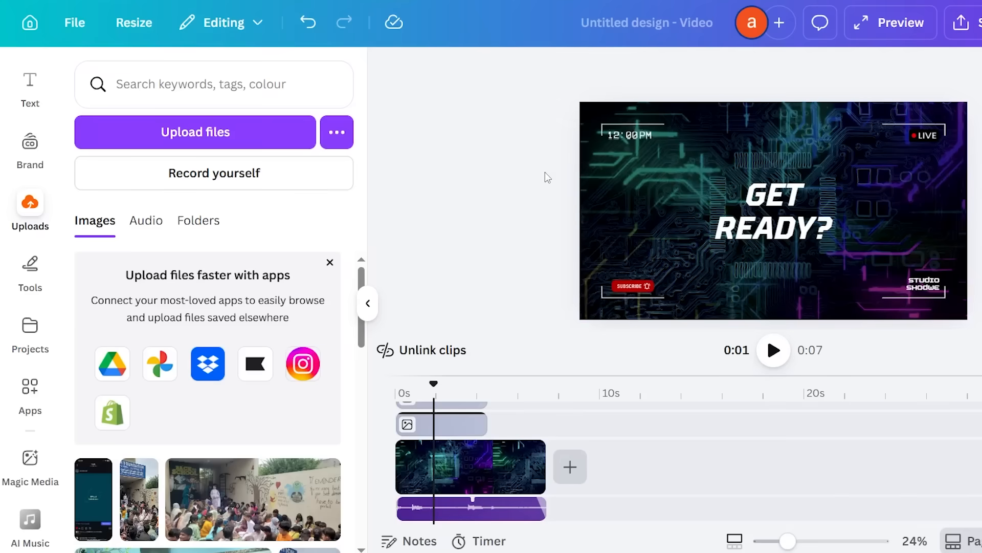
{"action": "left_click", "coordinate": [38, 394]}
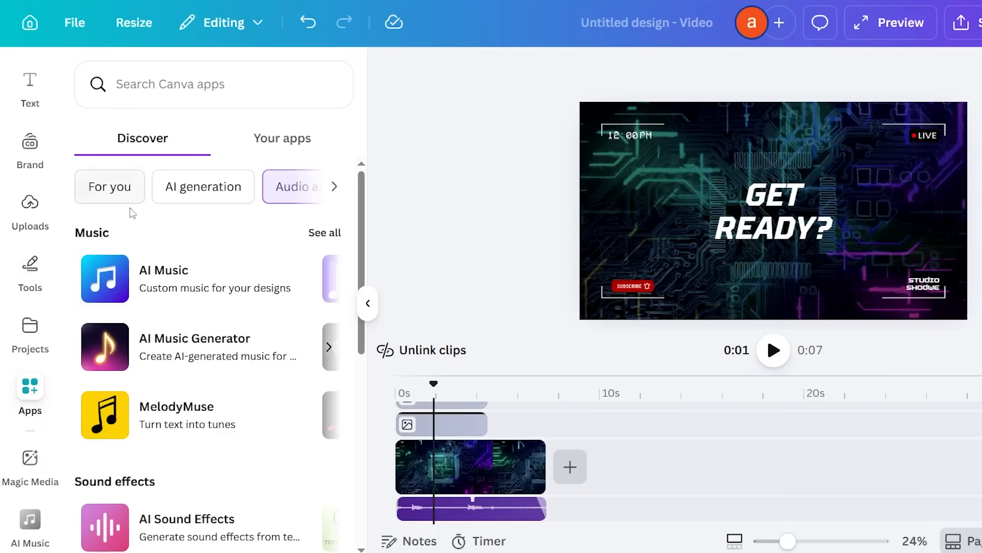
{"action": "left_click_drag", "start_coordinate": [361, 299], "coordinate": [354, 546]}
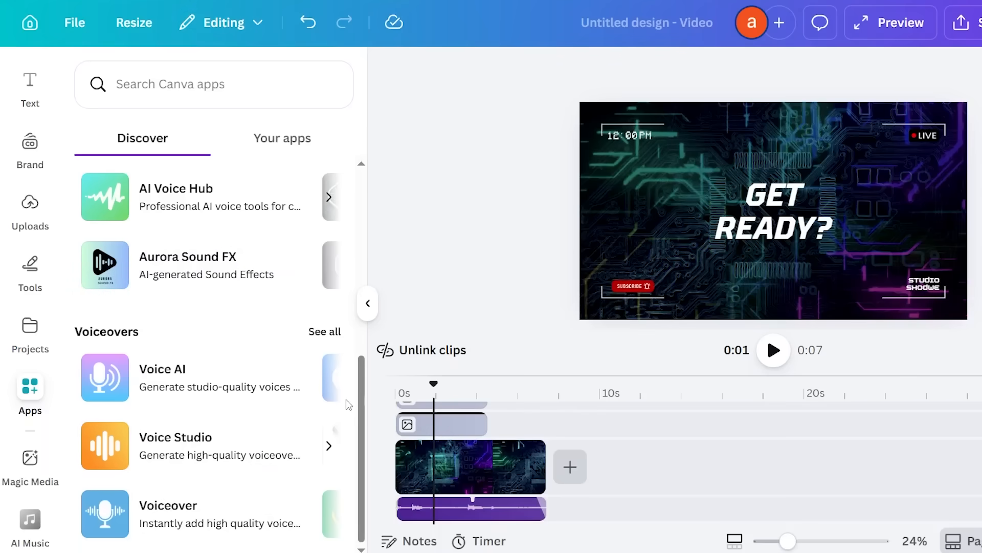
{"action": "scroll", "coordinate": [360, 403], "scroll_direction": "up", "scroll_amount": 2}
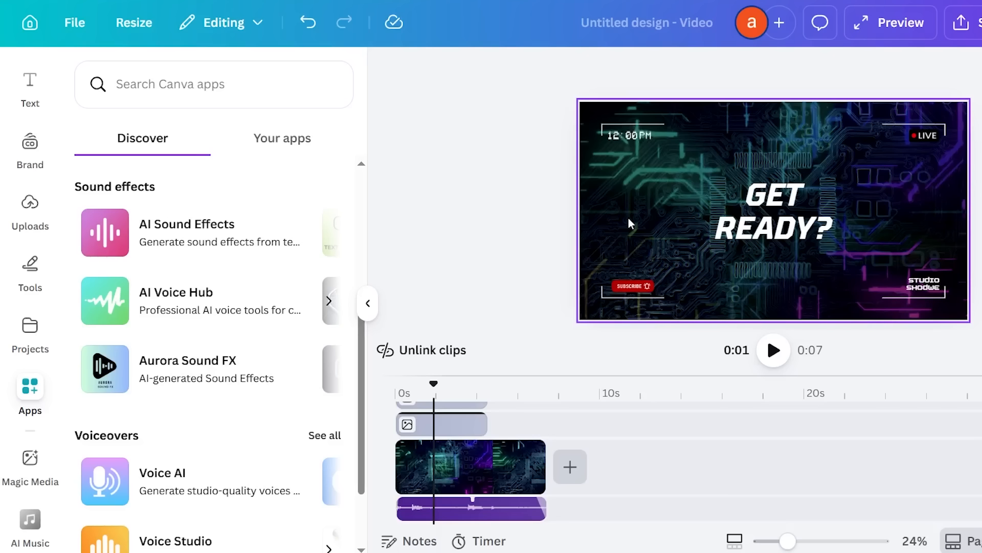
{"action": "key", "text": "space"}
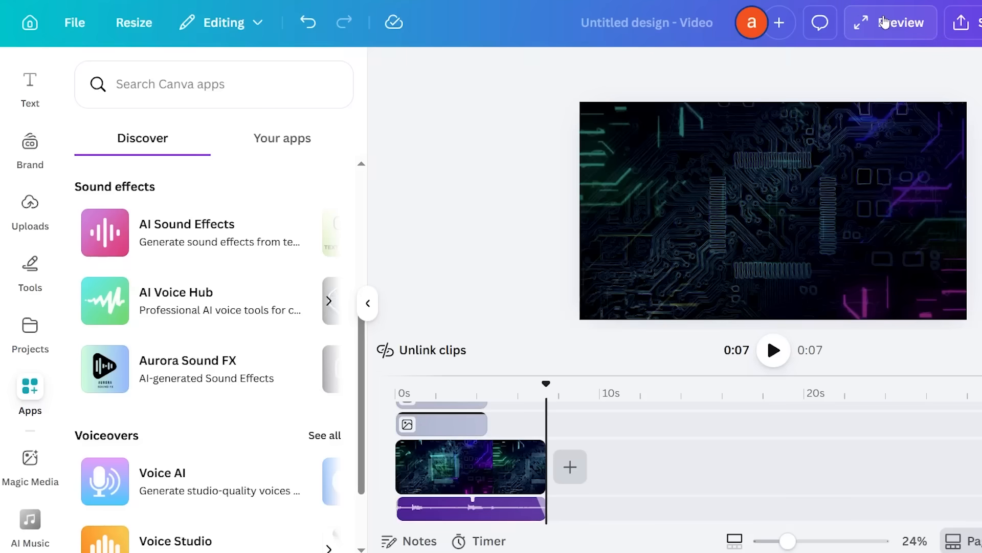
Preview the intro full screen, then set the music fade-out to 1.7s, keeping the 0.1s fade-in
{"action": "left_click", "coordinate": [905, 17]}
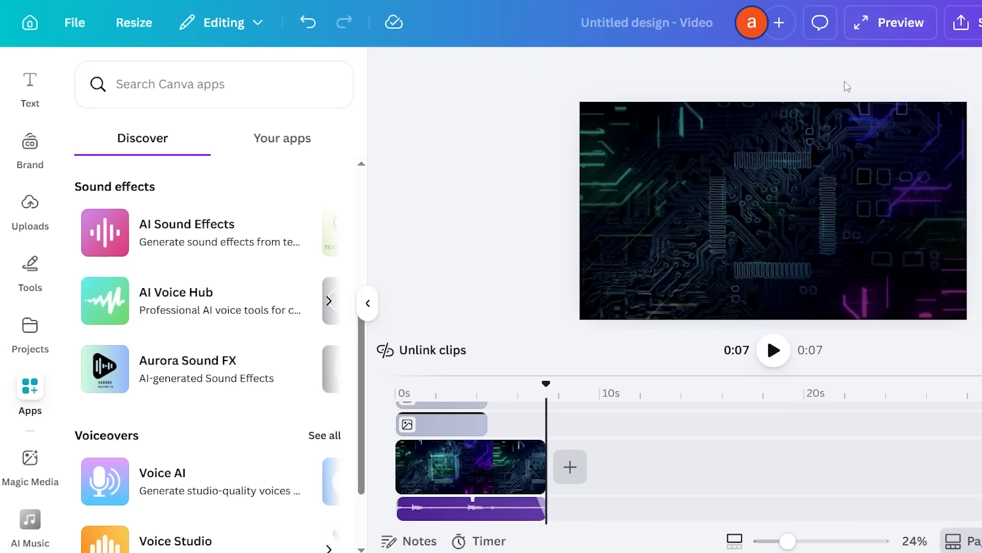
{"action": "key", "text": "Escape"}
{"action": "left_click", "coordinate": [499, 508]}
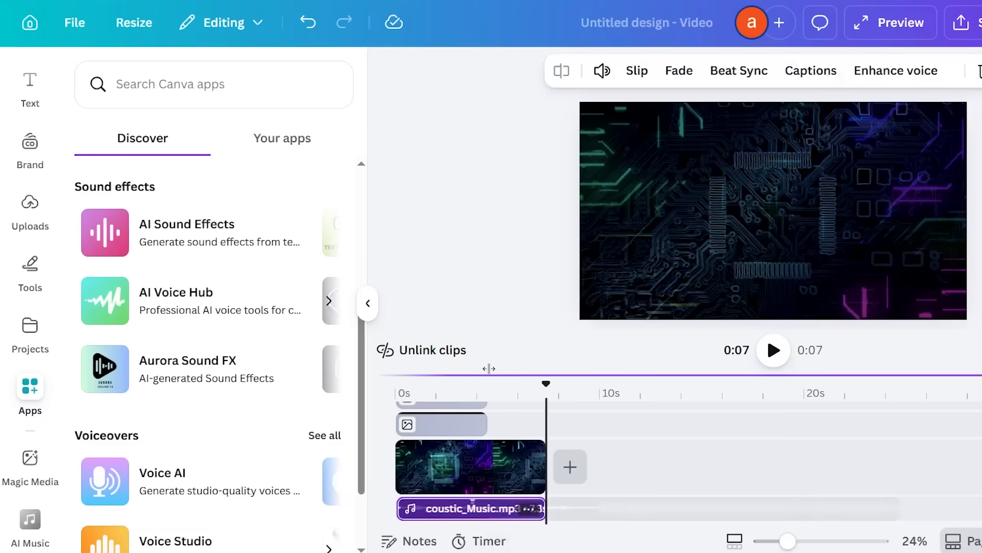
{"action": "left_click", "coordinate": [674, 83]}
{"action": "left_click_drag", "start_coordinate": [577, 207], "coordinate": [650, 210]}
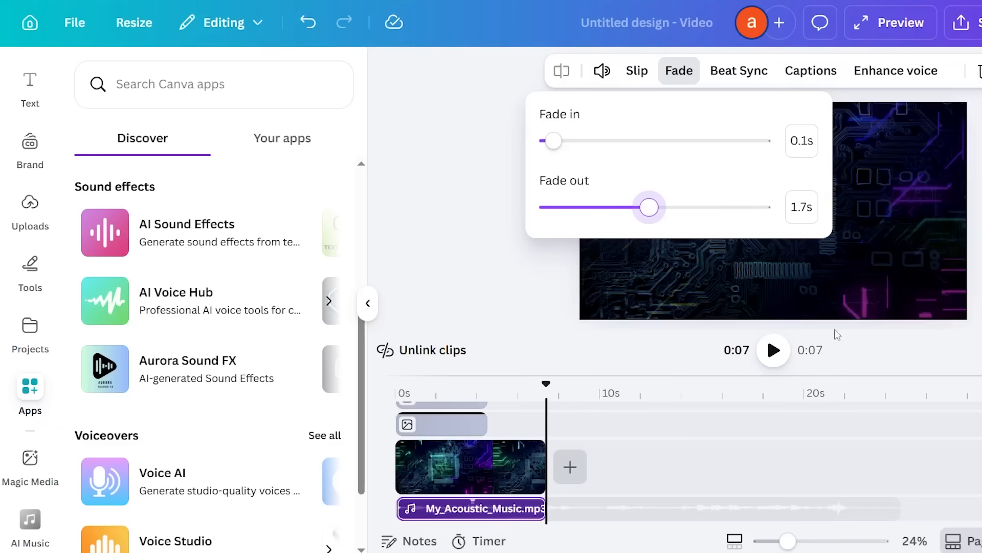
{"action": "left_click", "coordinate": [918, 491]}
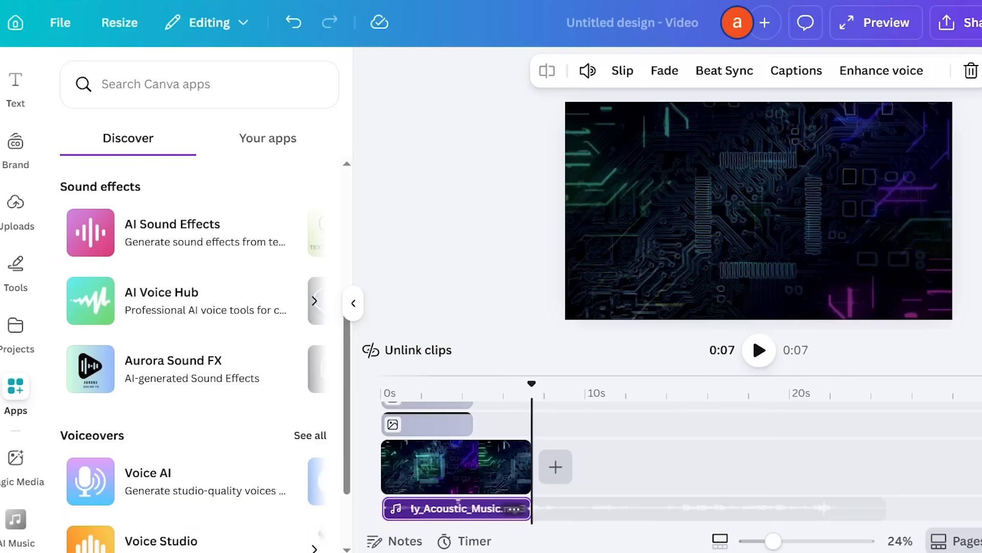
{"action": "left_click", "coordinate": [926, 23]}
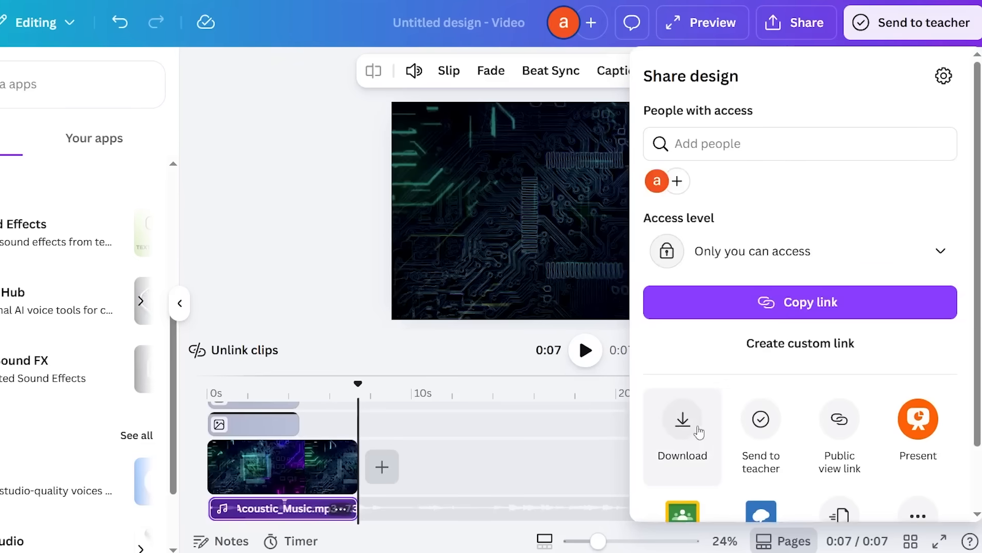
{"action": "left_click", "coordinate": [674, 434]}
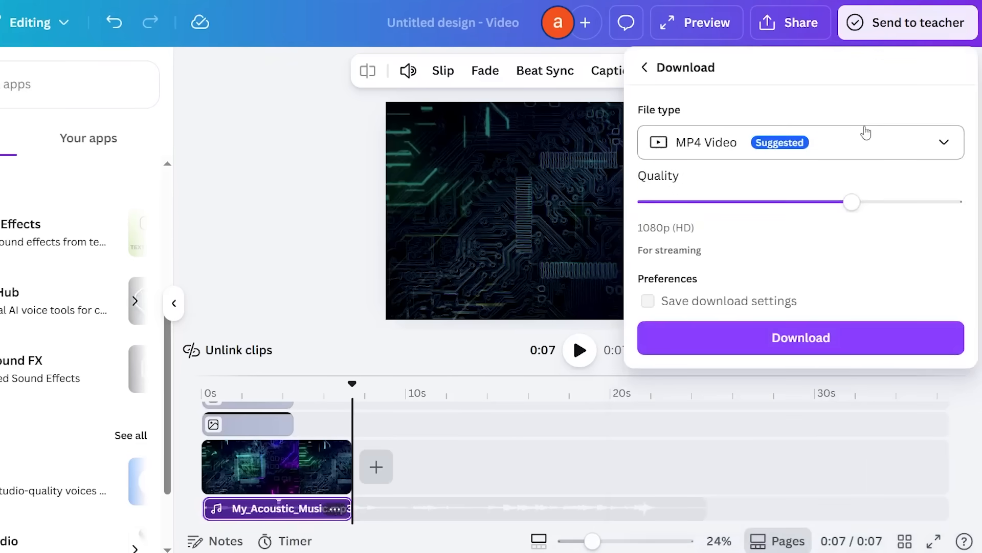
{"action": "left_click", "coordinate": [858, 140]}
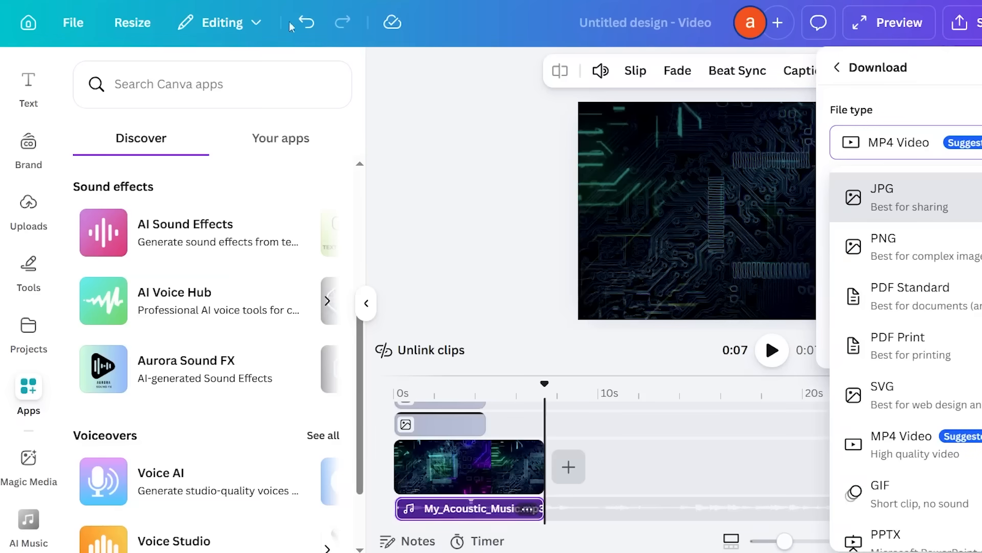
{"action": "left_click", "coordinate": [543, 193]}
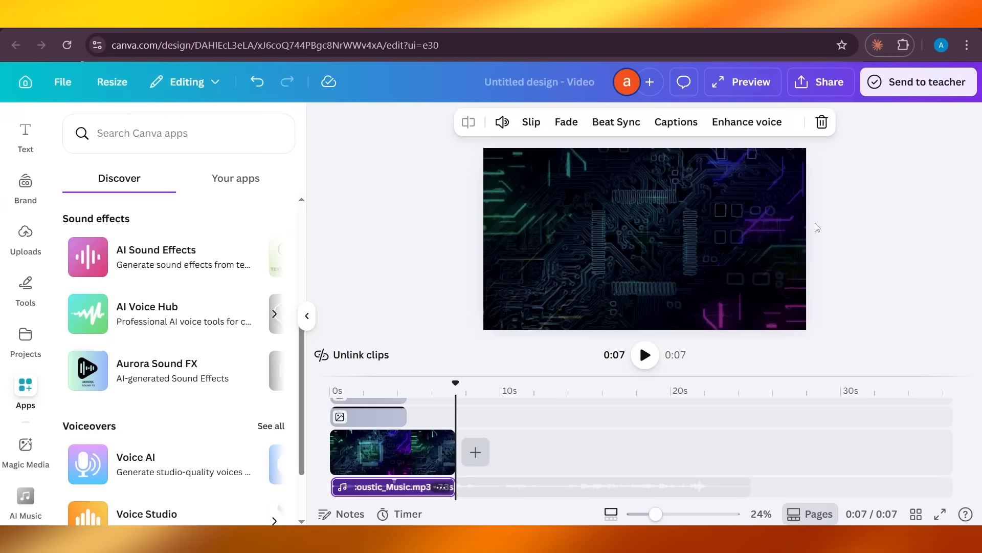
Deselect the music clip, collapse the apps side panel and clear the page selection
{"action": "left_click", "coordinate": [826, 295]}
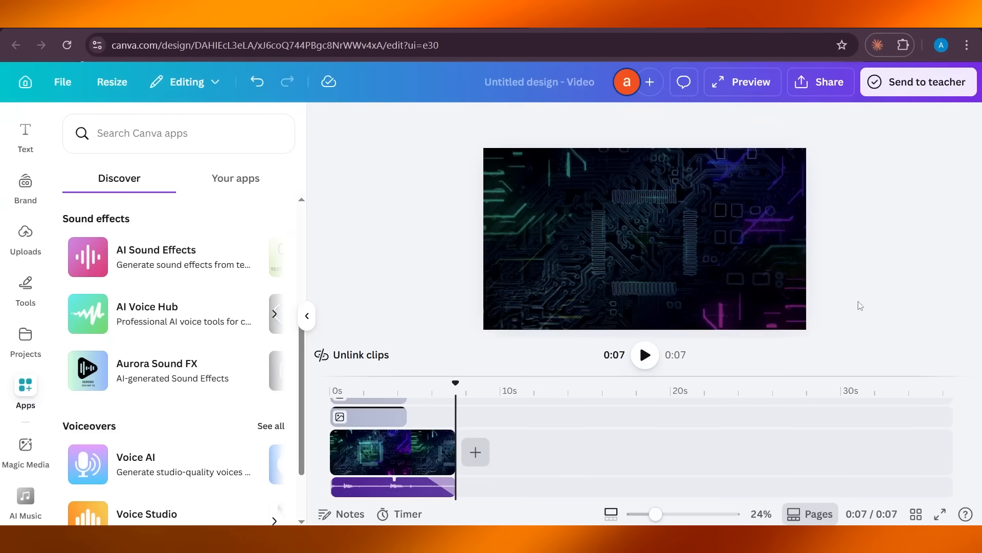
{"action": "left_click", "coordinate": [307, 315]}
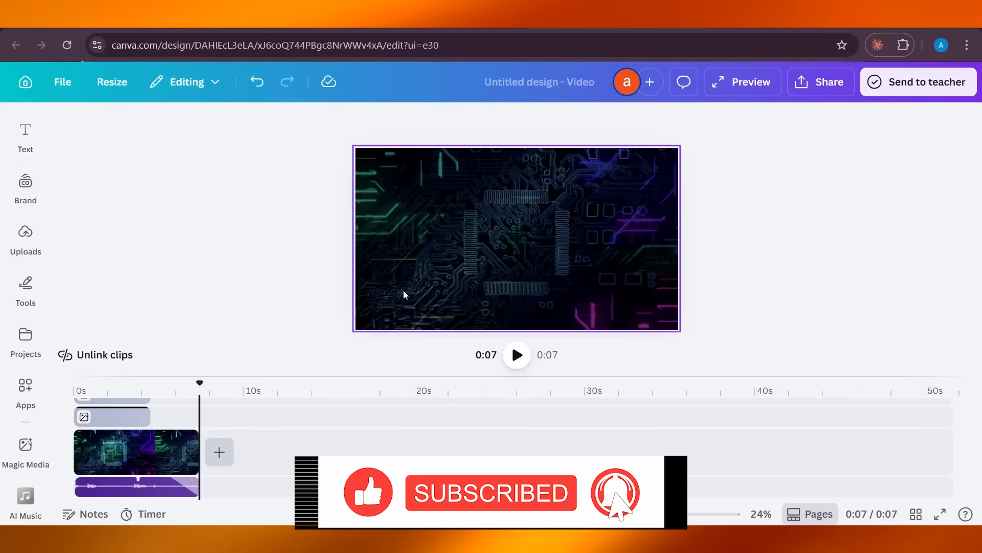
{"action": "left_click", "coordinate": [789, 226]}
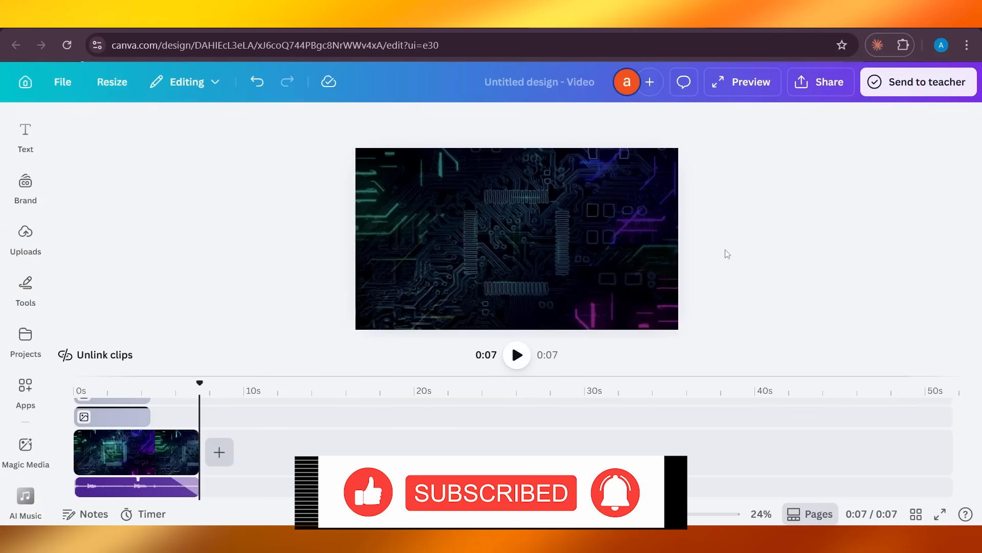